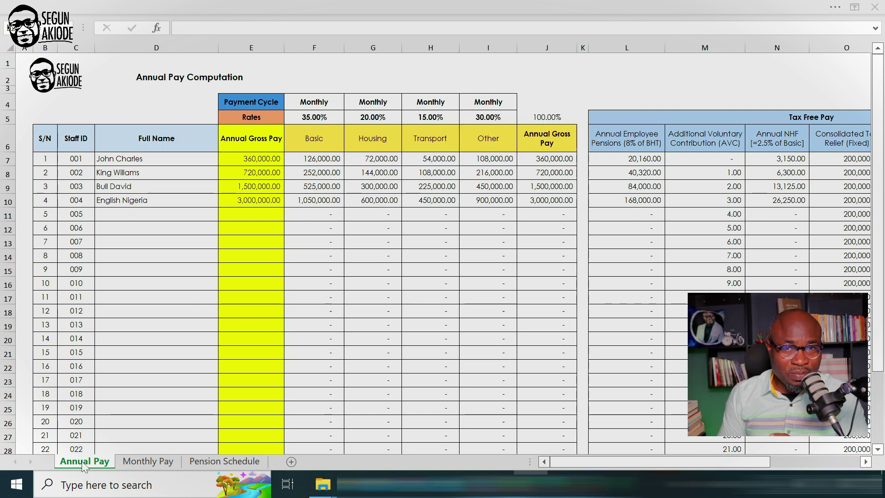
Look over the Monthly Pay and Pension Schedule sheets, then go back to Annual Pay.
click(149, 462)
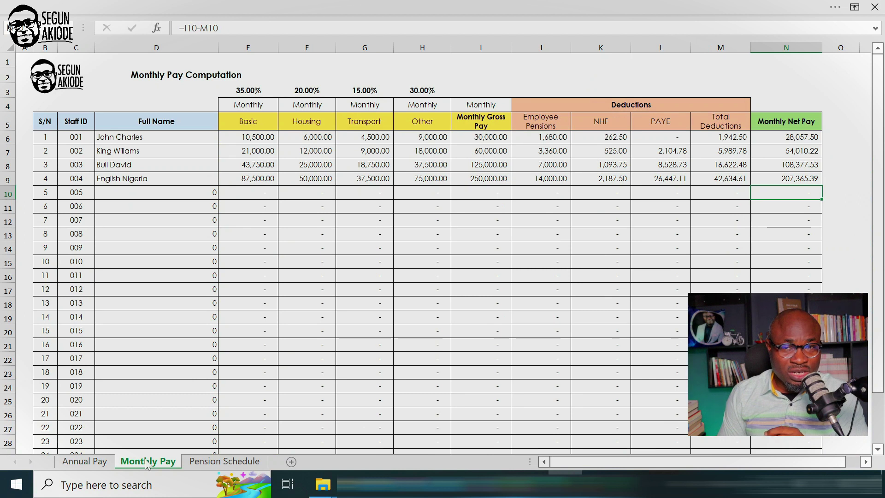
click(221, 462)
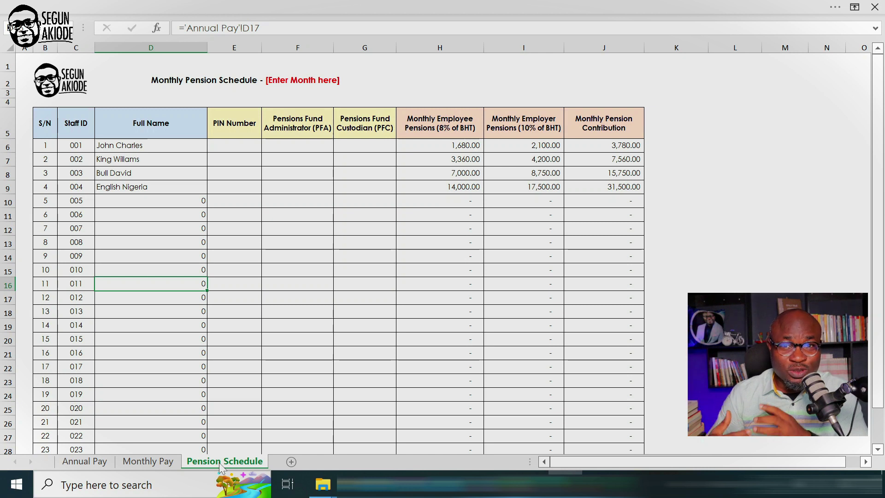
click(85, 462)
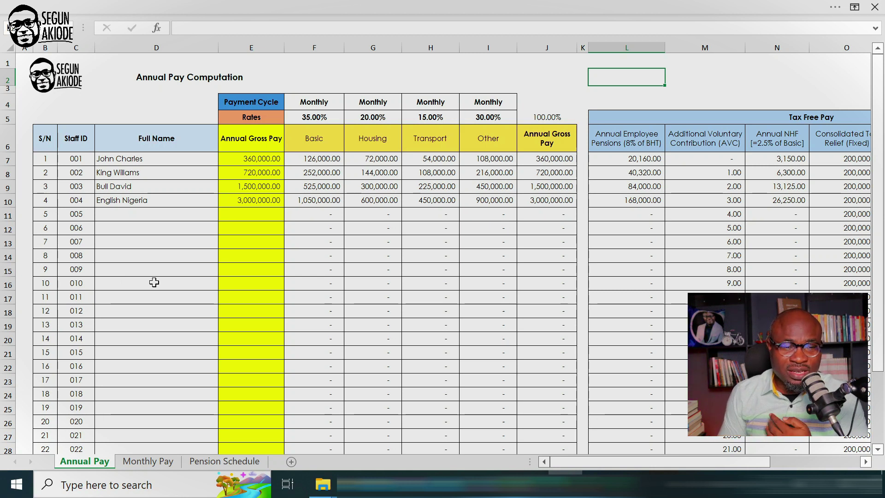
scroll(134, 279, down, 3)
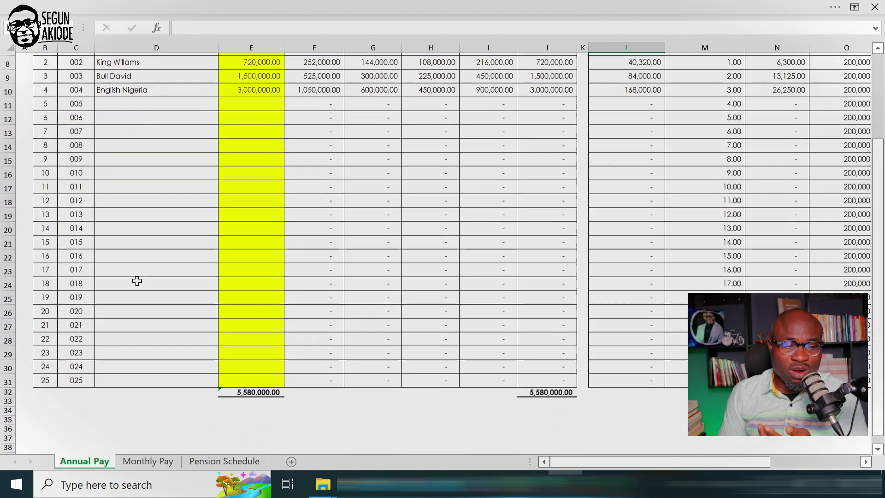
scroll(137, 281, up, 3)
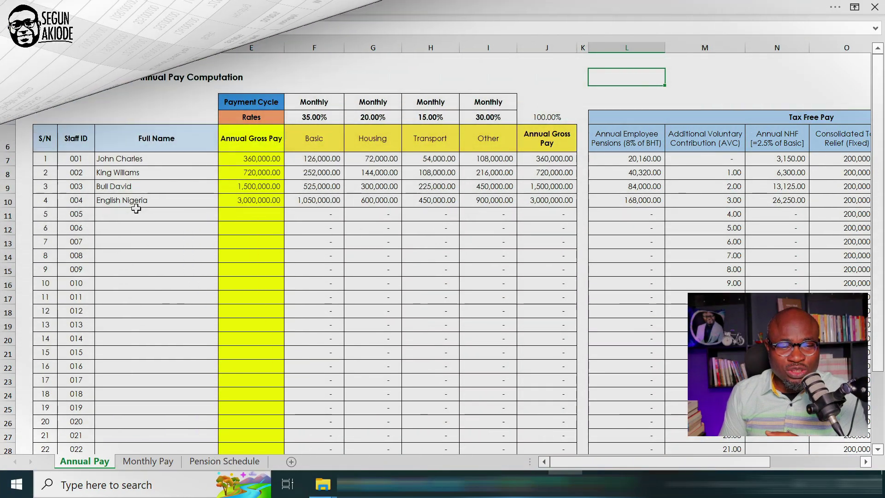
Enter 'Prince Charles' as the full name for staff 005 in cell D11.
click(136, 208)
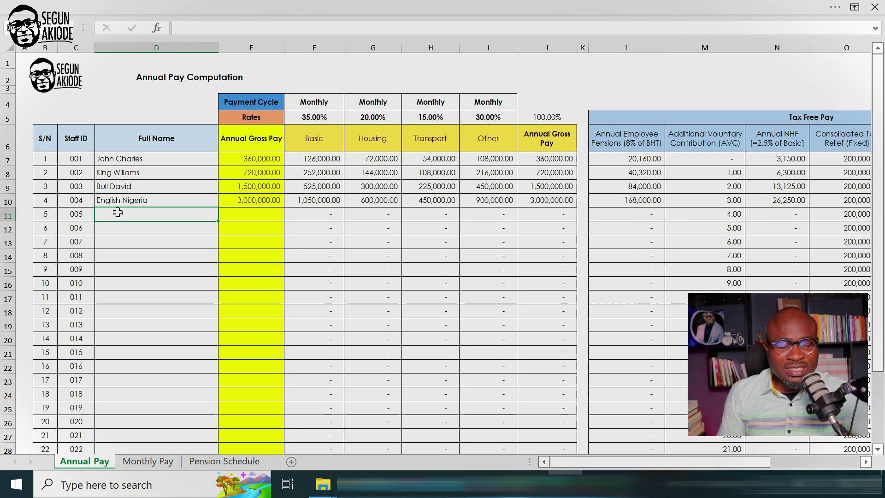
text(Prince Charles)
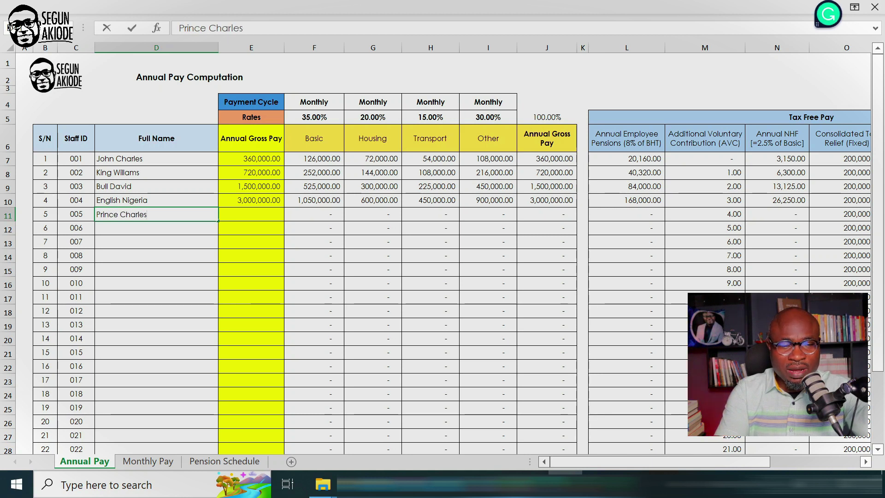
key(Return)
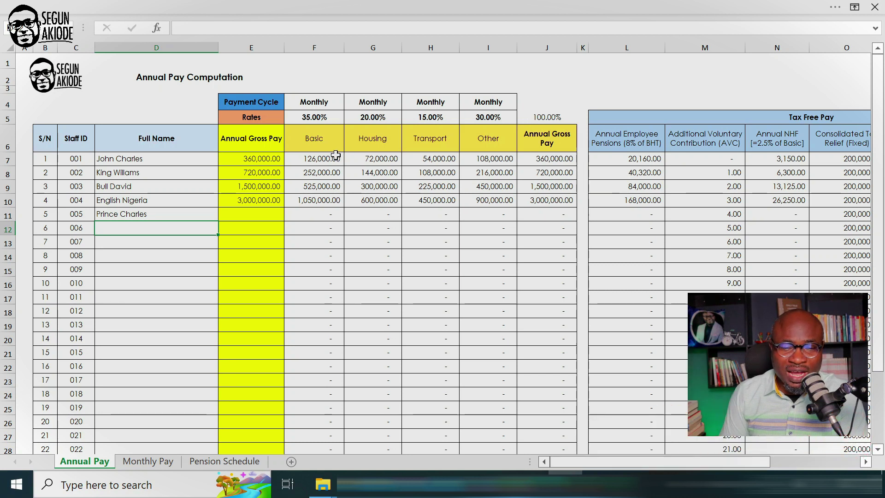
Check the Basic formula and 35.00% rate, then set E11's annual gross pay to 6,000,000.
click(321, 158)
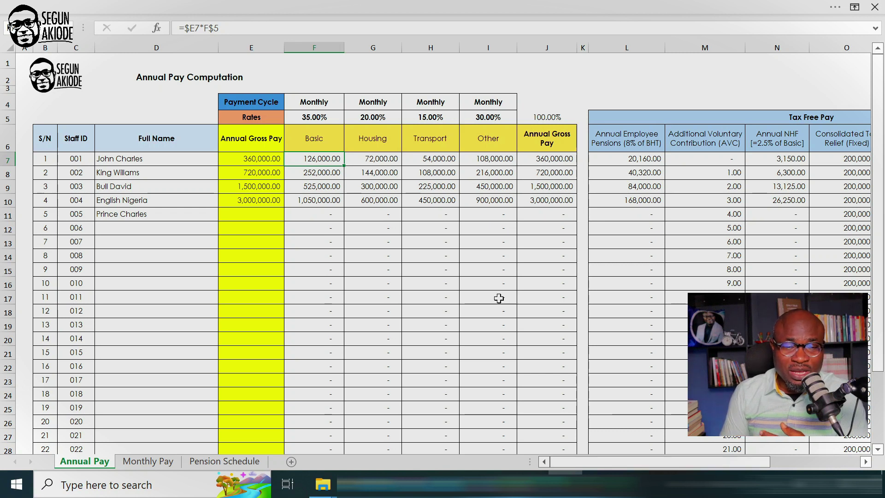
click(312, 118)
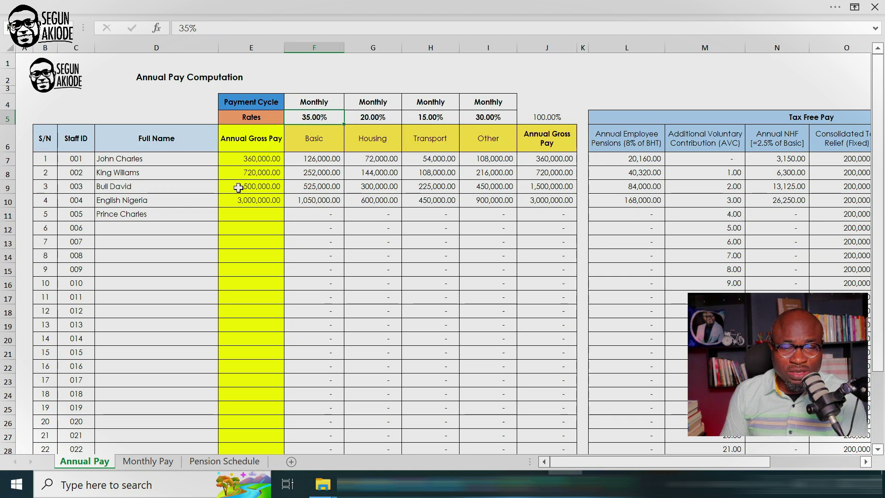
click(250, 213)
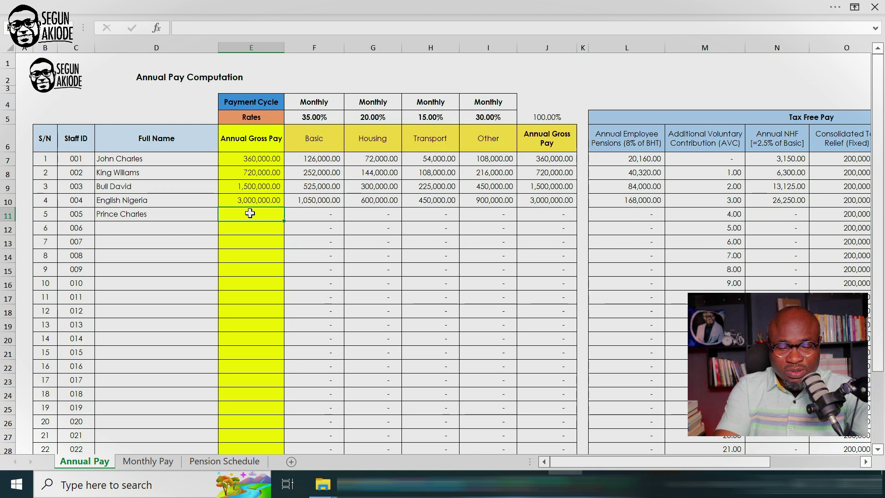
text(600000)
text(0)
key(Return)
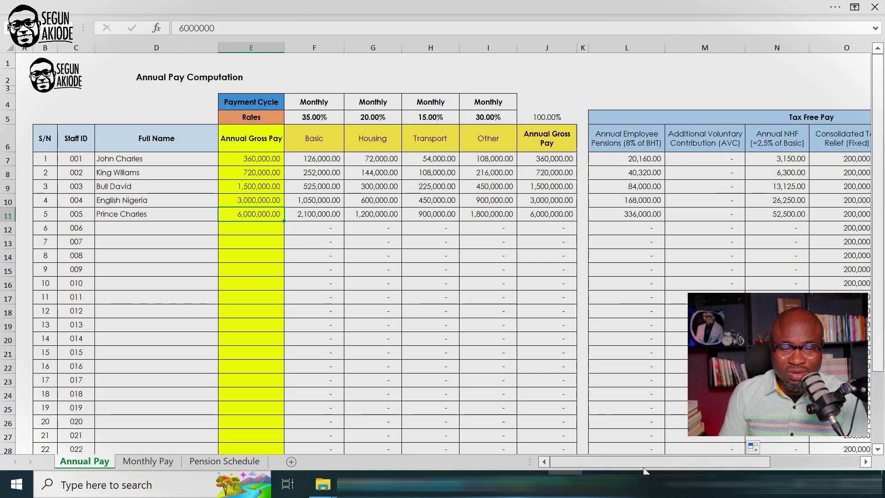
drag(645, 462, 737, 462)
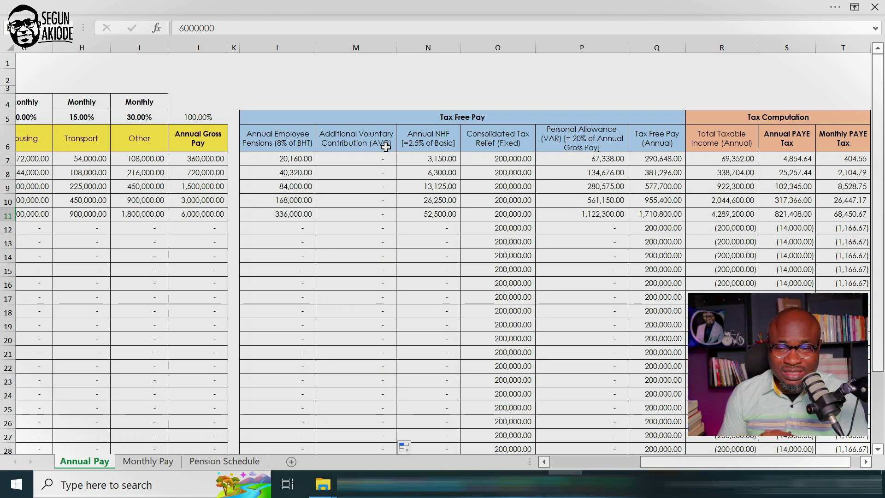
Review the tax-free pay, taxable income and annual and monthly PAYE formulas, then view Monthly Pay.
click(648, 182)
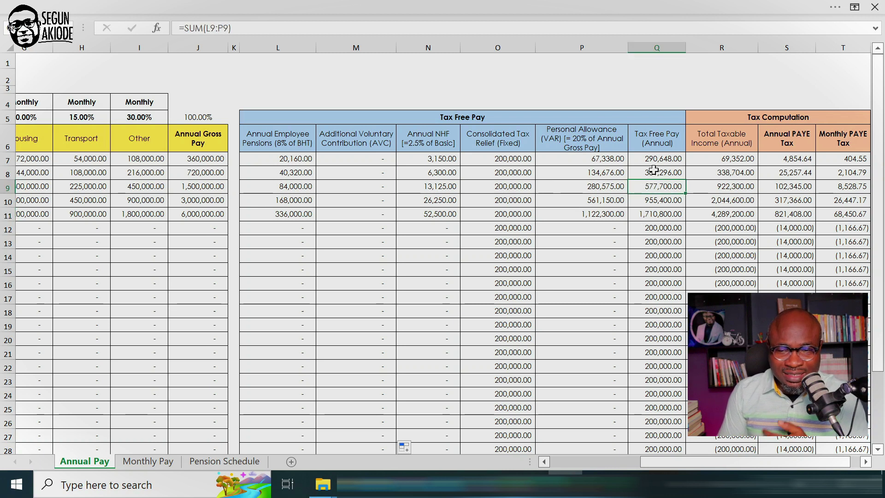
drag(691, 461, 698, 461)
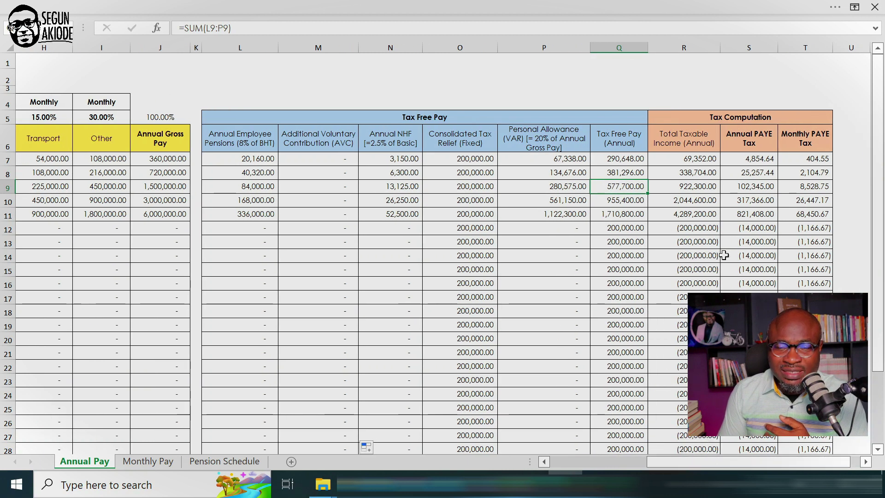
click(696, 203)
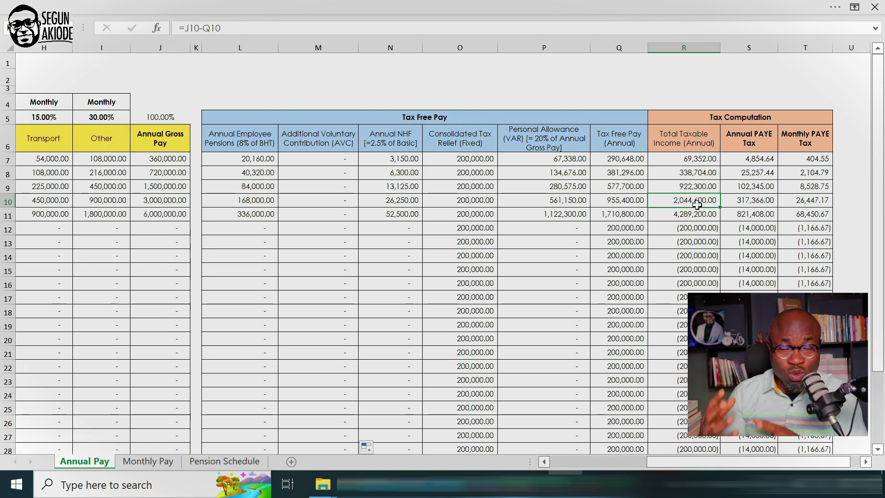
click(745, 198)
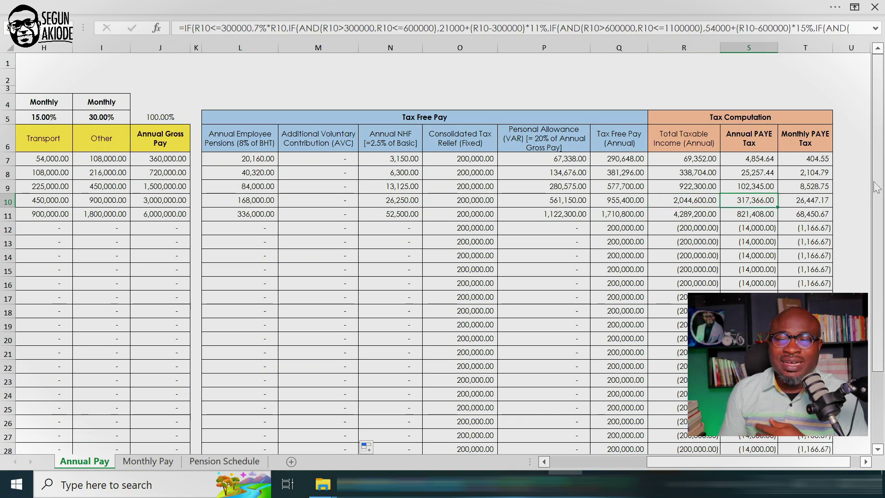
click(809, 205)
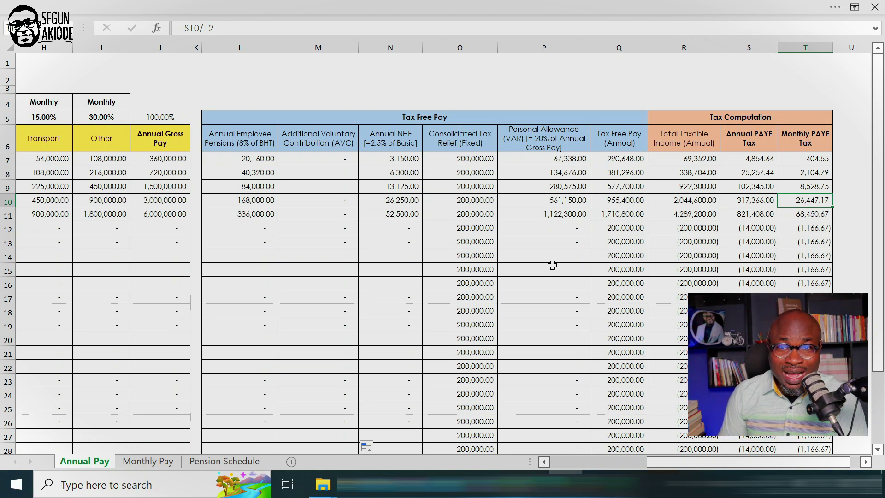
click(140, 462)
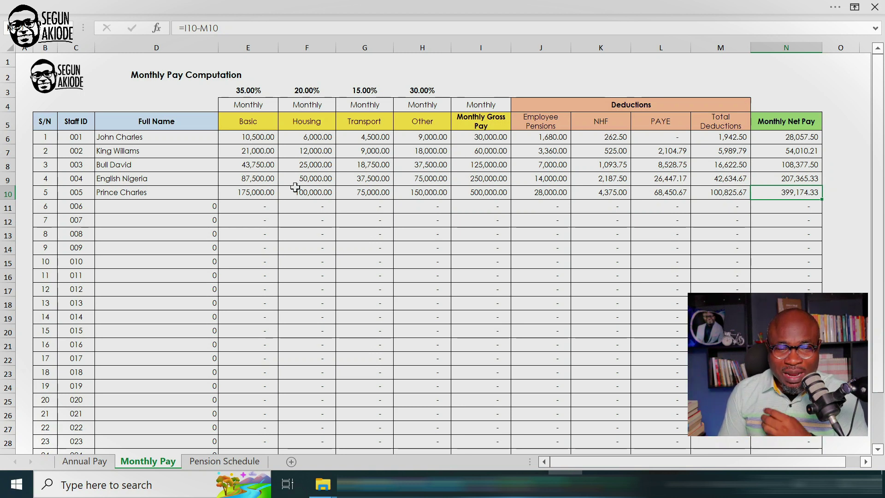
Check Prince Charles's monthly Basic, 500,000.00 gross pay and 399,174.33 net pay formulas.
click(255, 193)
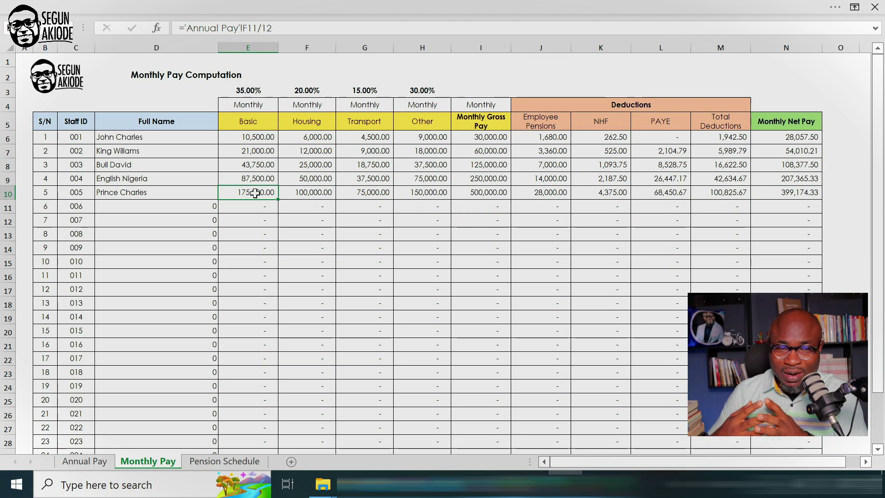
click(487, 193)
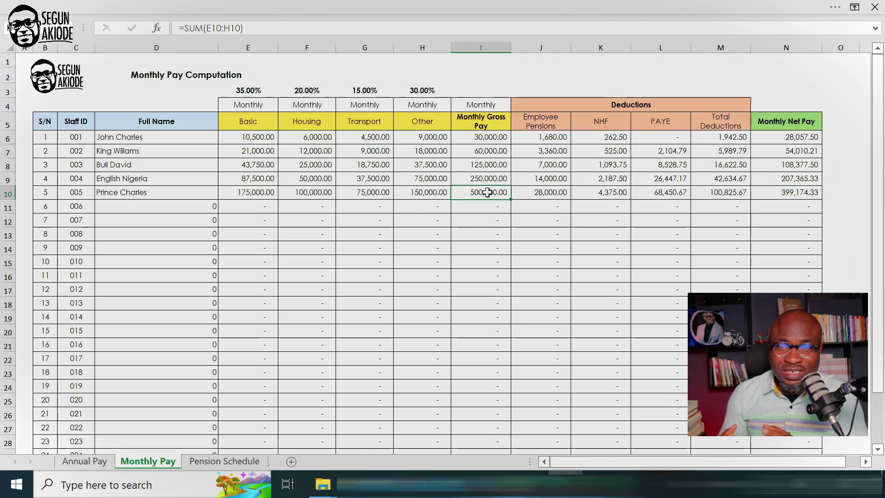
click(783, 183)
click(780, 196)
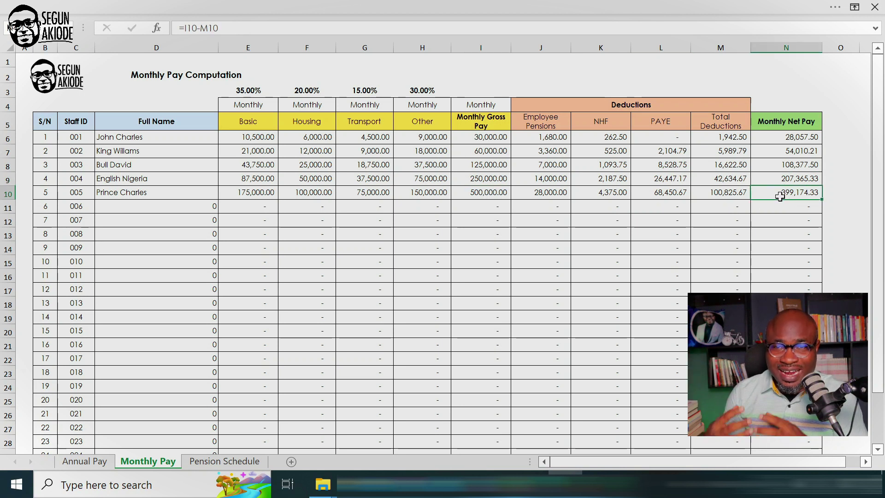
scroll(192, 293, down, 2)
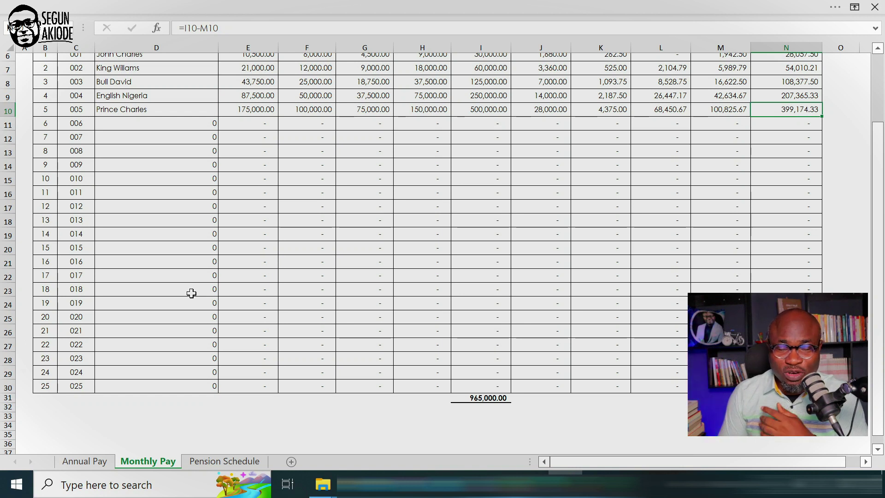
scroll(191, 293, up, 2)
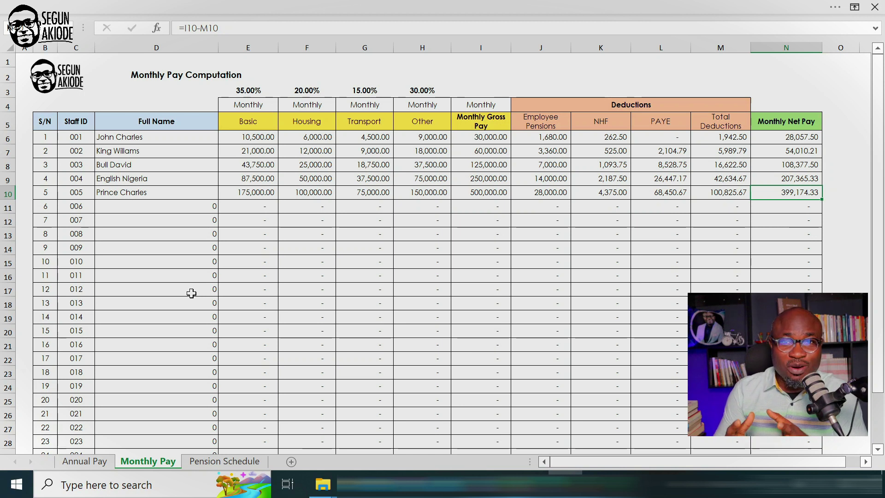
Inspect Prince Charles's employee pension formula and the Pension Schedule totals, then return to Annual Pay.
click(212, 462)
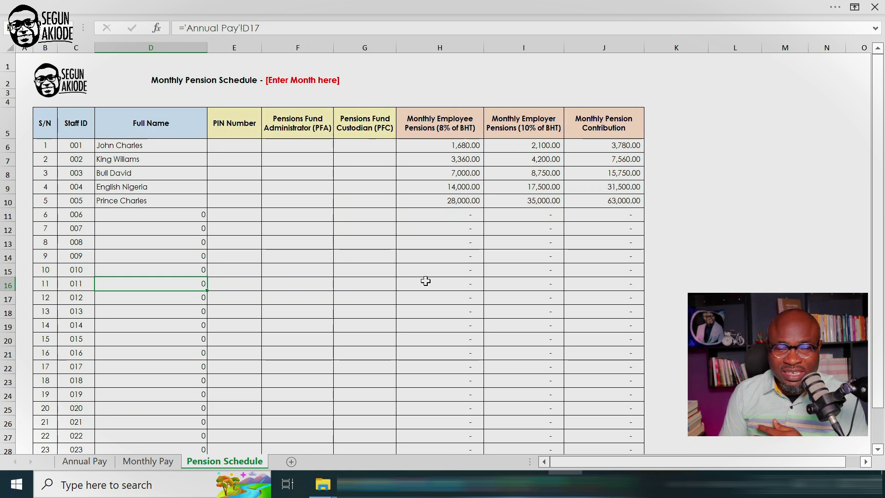
click(467, 201)
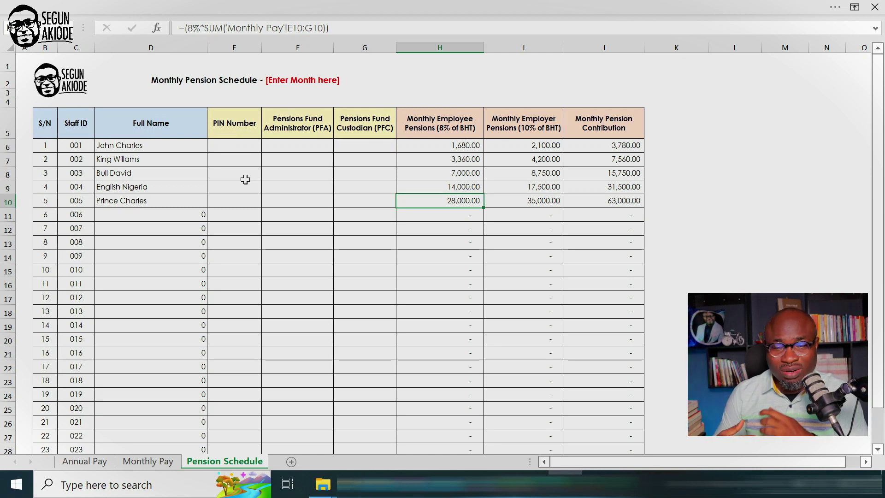
scroll(353, 193, down, 2)
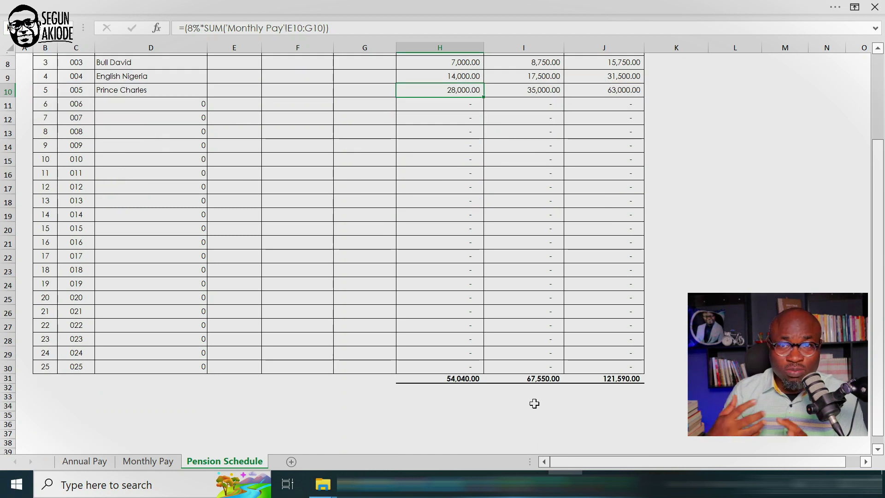
scroll(528, 401, up, 2)
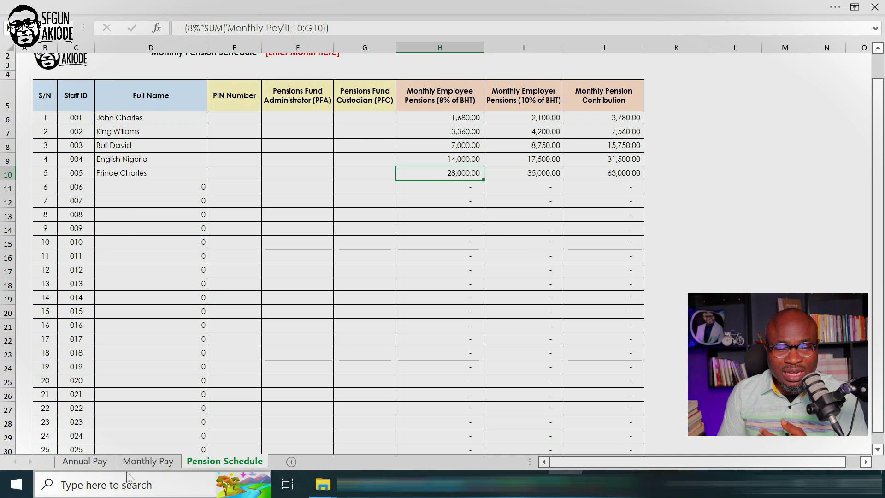
click(84, 461)
scroll(194, 396, up, 2)
drag(710, 461, 571, 469)
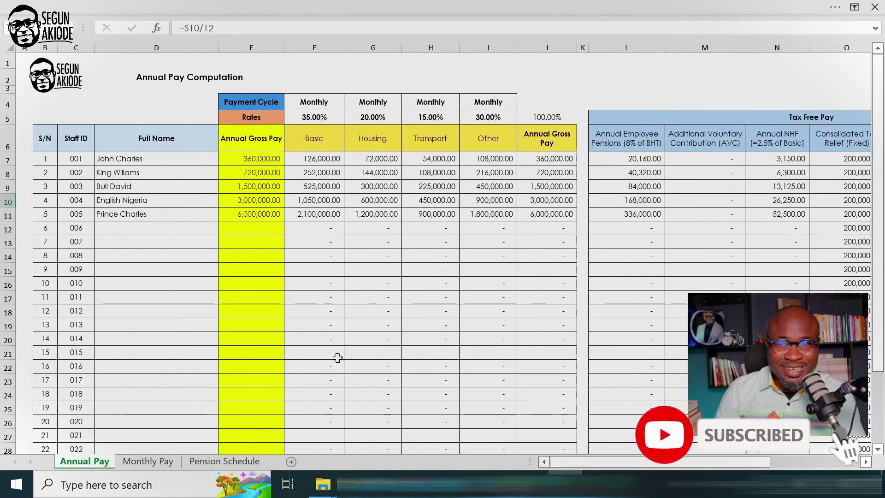